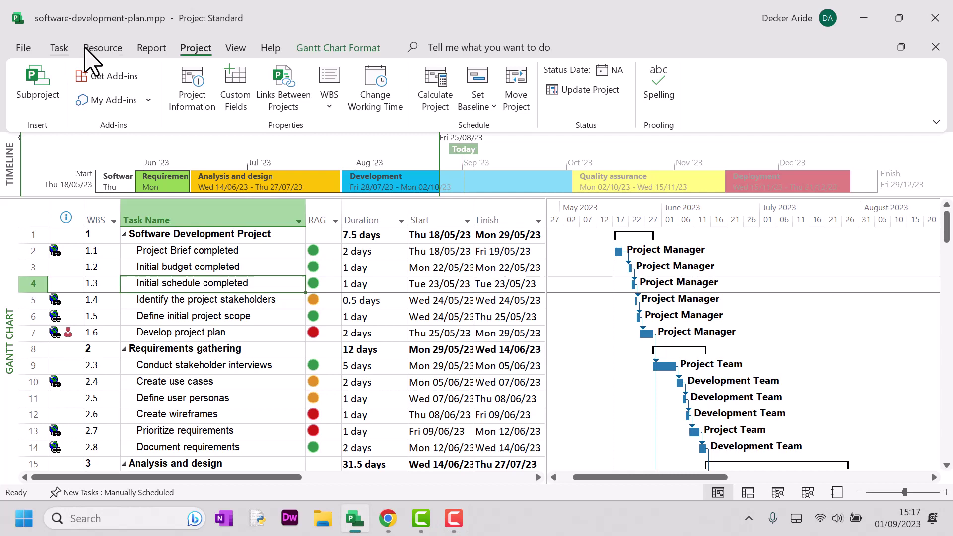
- Add an exception named Thanksgiving to the Standard project calendar's working time
{"action": "left_click", "coordinate": [375, 82]}
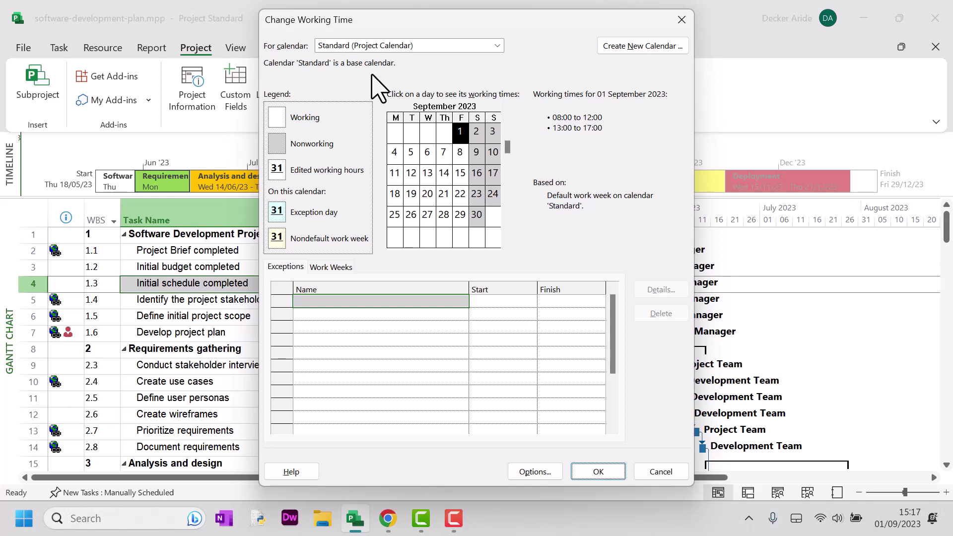
{"action": "left_click", "coordinate": [397, 49]}
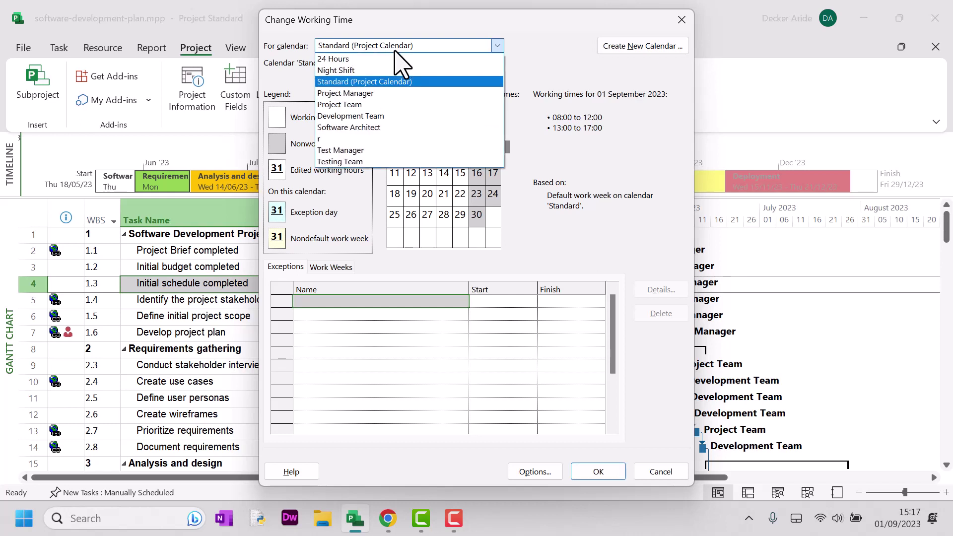
{"action": "left_click", "coordinate": [398, 82]}
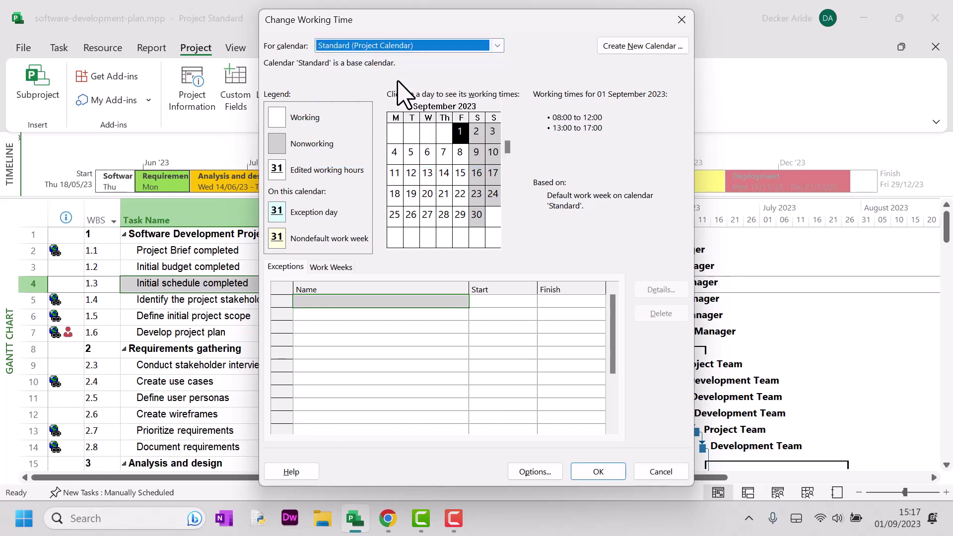
{"action": "left_click", "coordinate": [363, 304]}
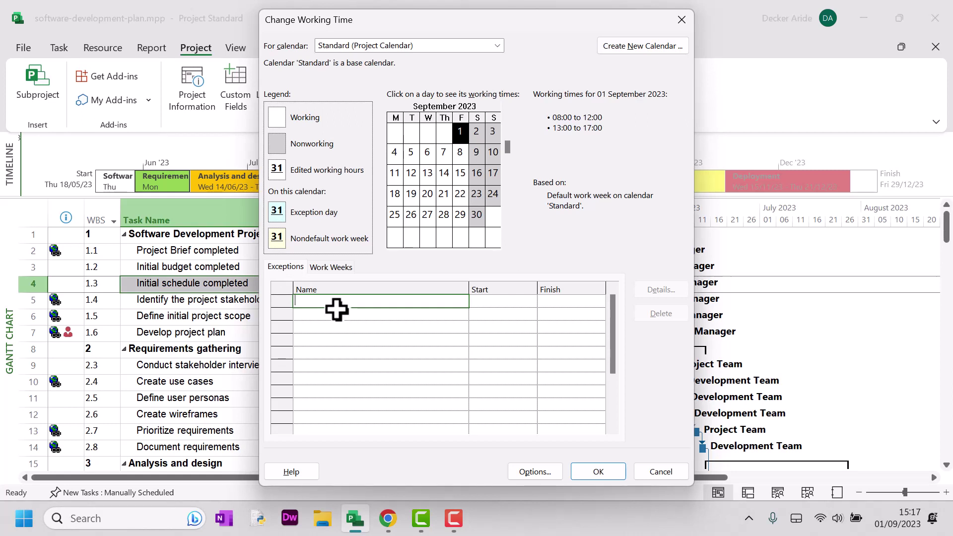
{"action": "type", "text": "Thanks giving"}
{"action": "left_click", "coordinate": [487, 300]}
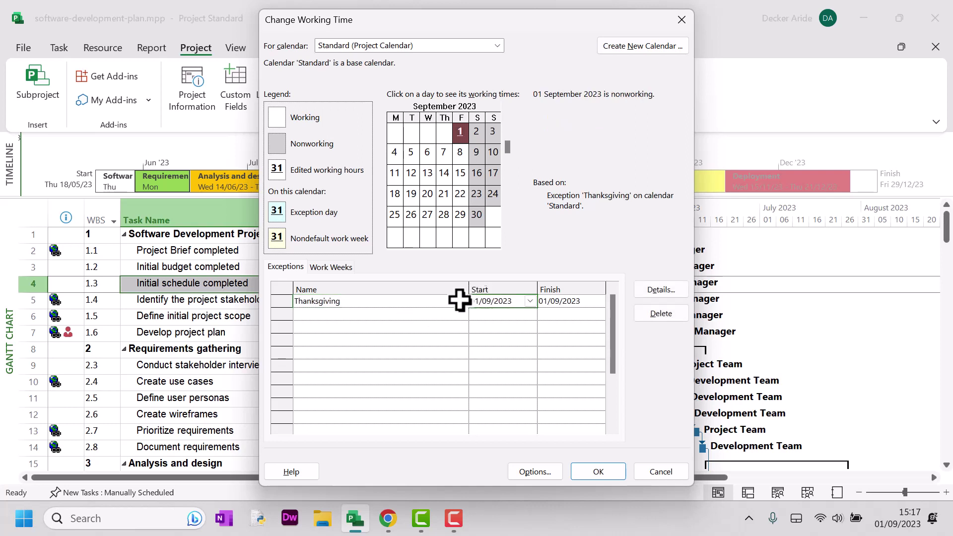
- Set the Thanksgiving exception's start date to 23 November 2023
{"action": "left_click", "coordinate": [531, 301]}
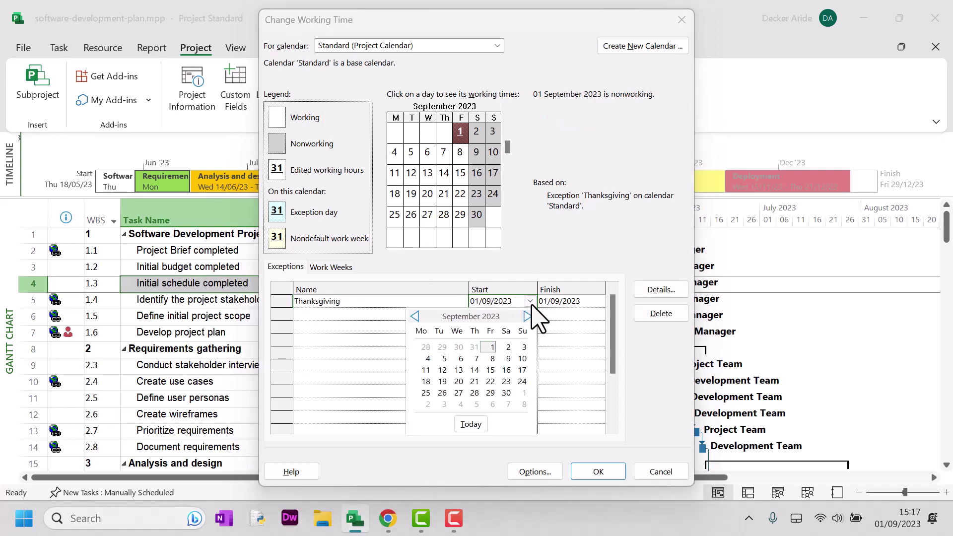
{"action": "left_click", "coordinate": [528, 316]}
{"action": "left_click", "coordinate": [528, 316]}
{"action": "left_click", "coordinate": [527, 316]}
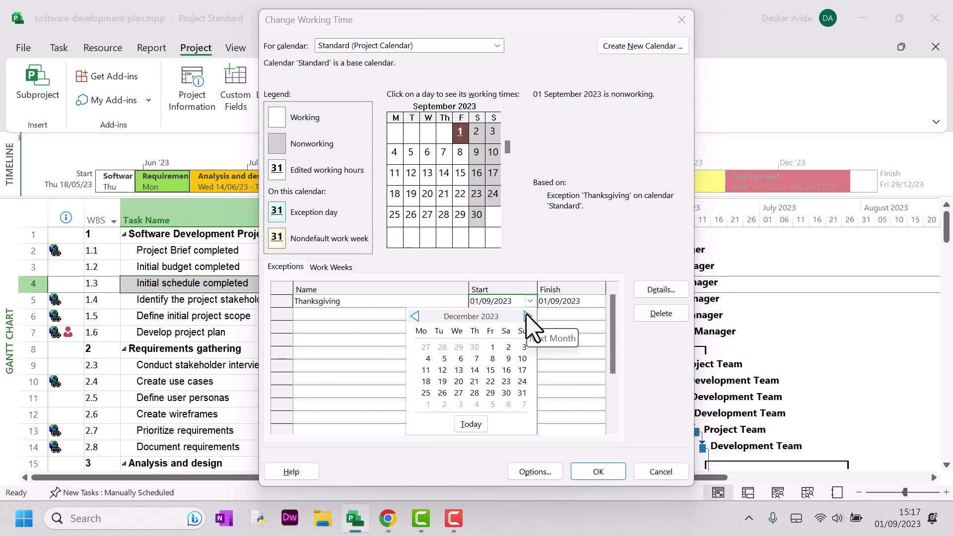
{"action": "left_click", "coordinate": [414, 316]}
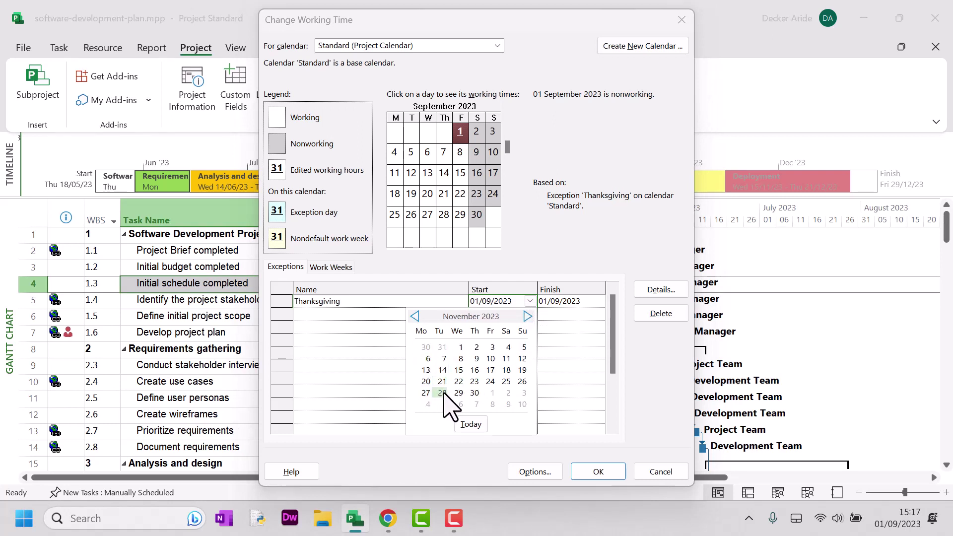
{"action": "left_click", "coordinate": [475, 382]}
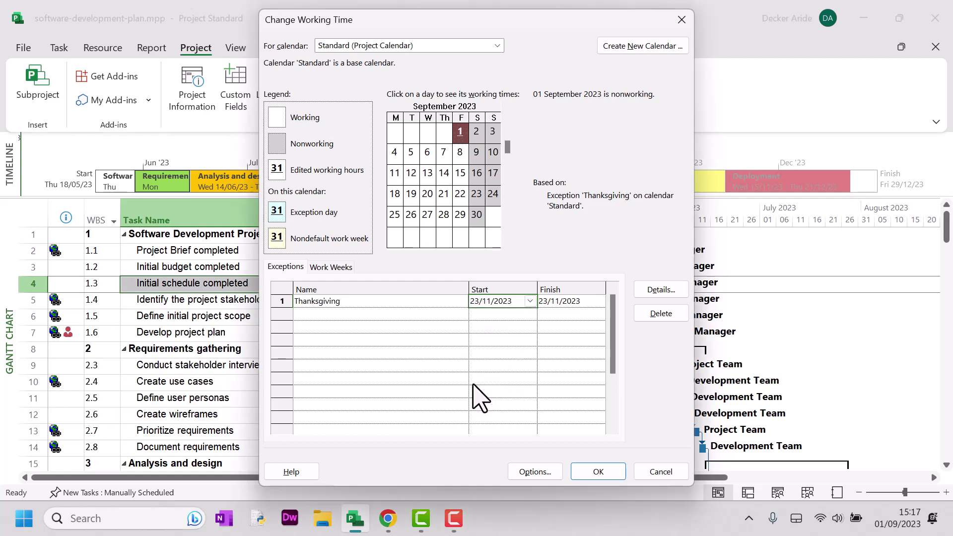
- Make Thanksgiving recur yearly on the fourth Thursday of November, ending after 5 occurrences
{"action": "double_click", "coordinate": [402, 301]}
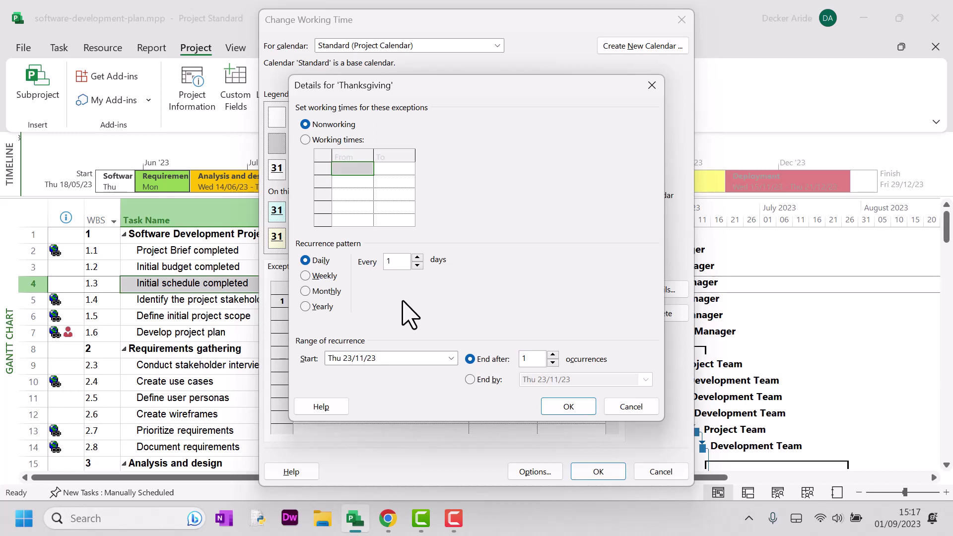
{"action": "left_click", "coordinate": [305, 307]}
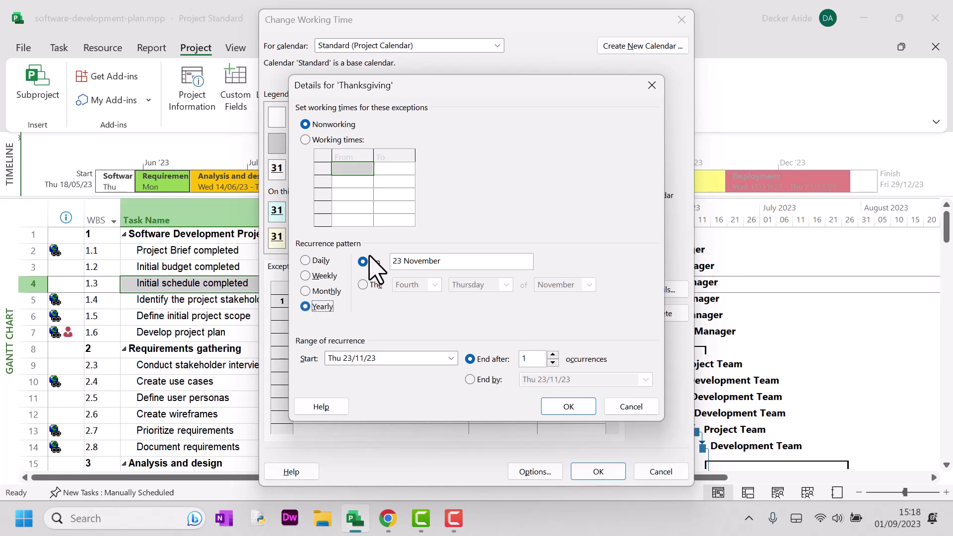
{"action": "left_click", "coordinate": [363, 285]}
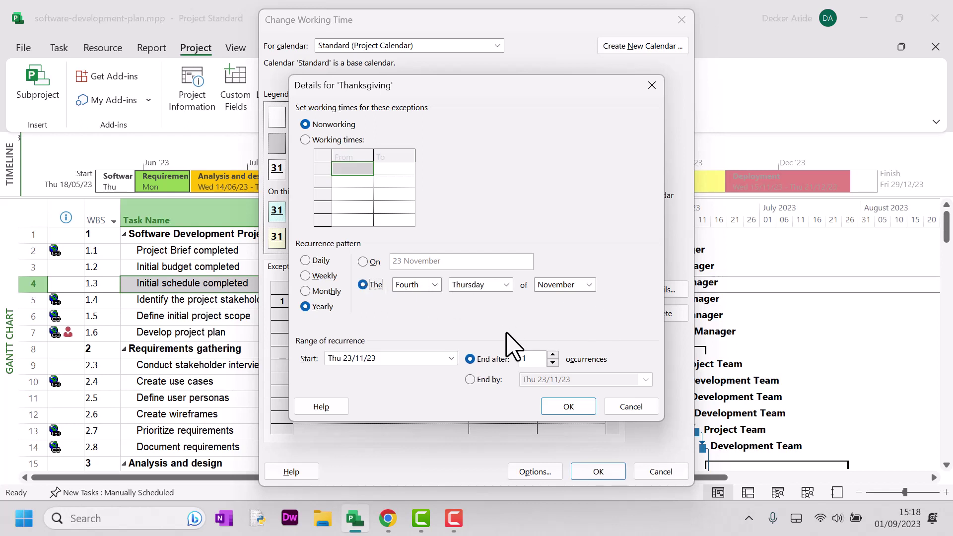
{"action": "left_click", "coordinate": [553, 355]}
{"action": "left_click", "coordinate": [553, 354]}
{"action": "left_click", "coordinate": [553, 354]}
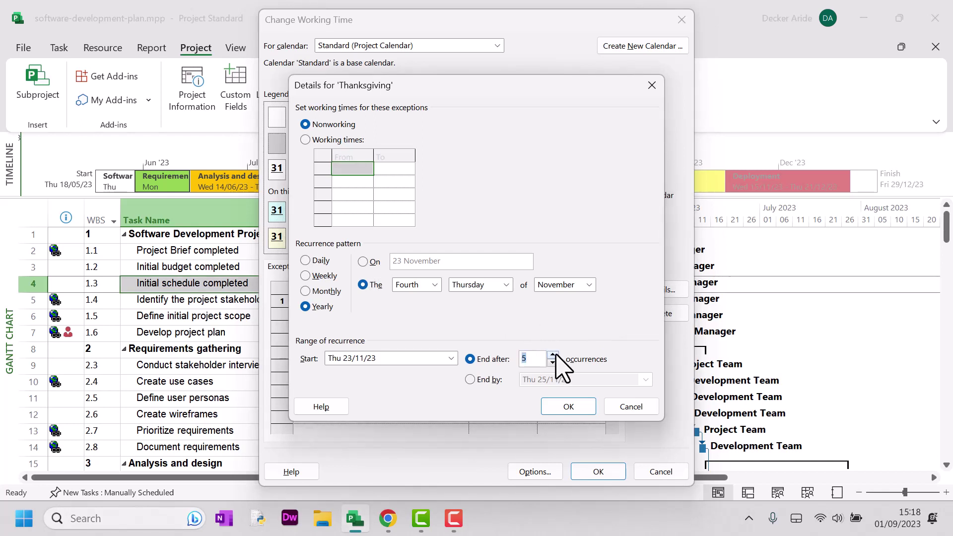
{"action": "left_click", "coordinate": [583, 408]}
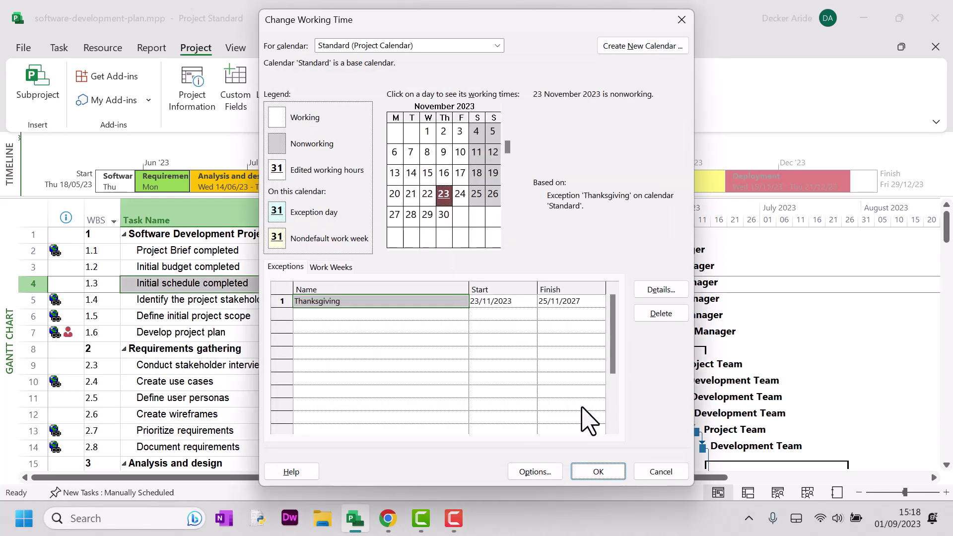
- Add a second exception named Christmas Day, dated 25 December 2023, below Thanksgiving
{"action": "left_click", "coordinate": [350, 317]}
{"action": "type", "text": "Christmas "}
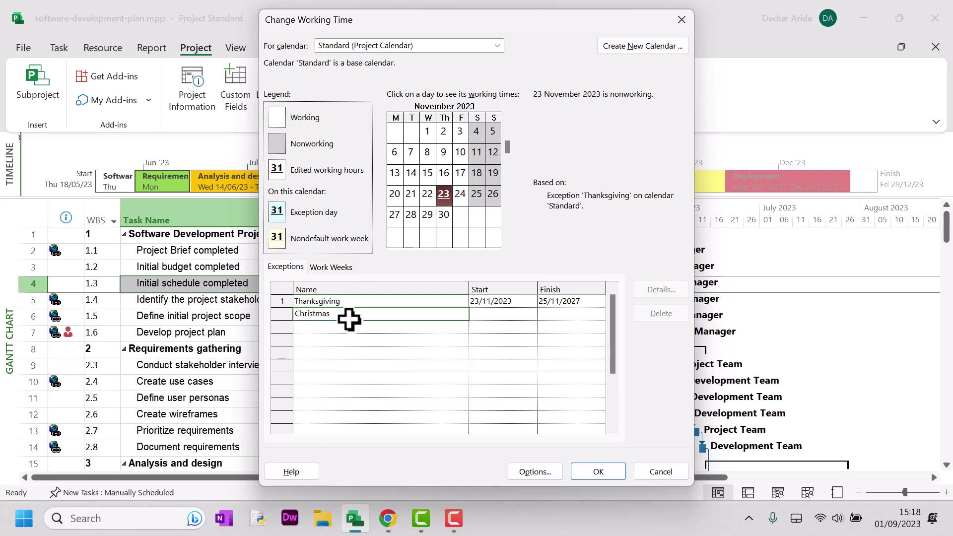
{"action": "type", "text": "Day"}
{"action": "left_click", "coordinate": [515, 314]}
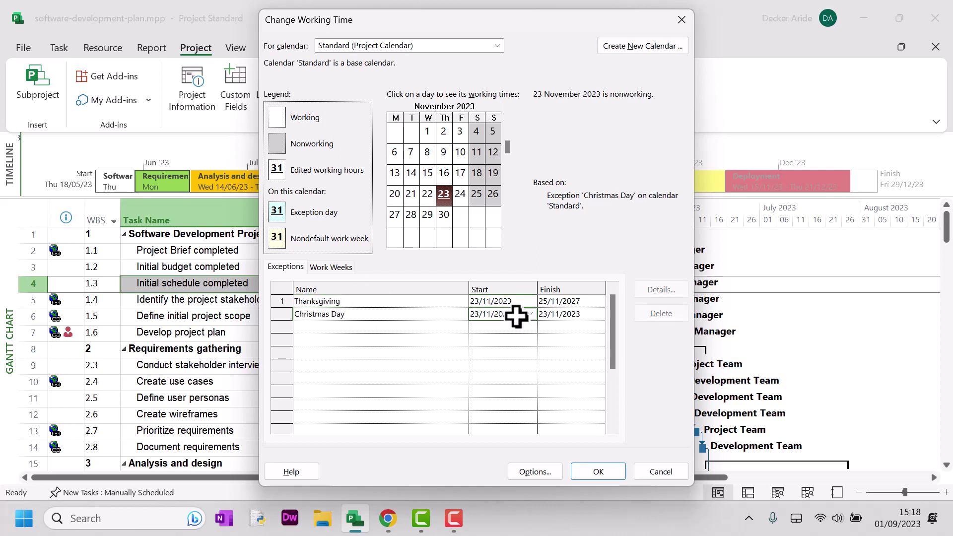
{"action": "left_click", "coordinate": [530, 314]}
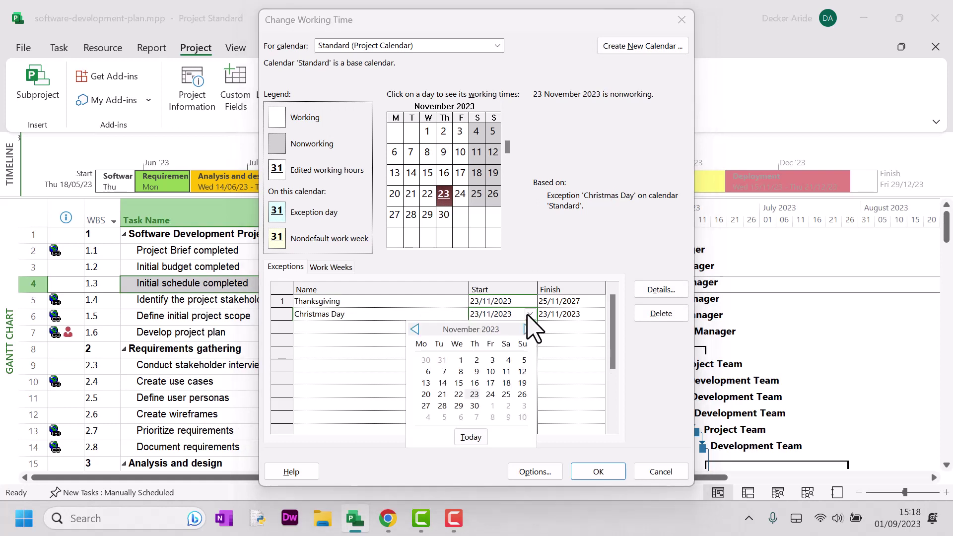
{"action": "left_click", "coordinate": [527, 330]}
{"action": "left_click", "coordinate": [527, 330]}
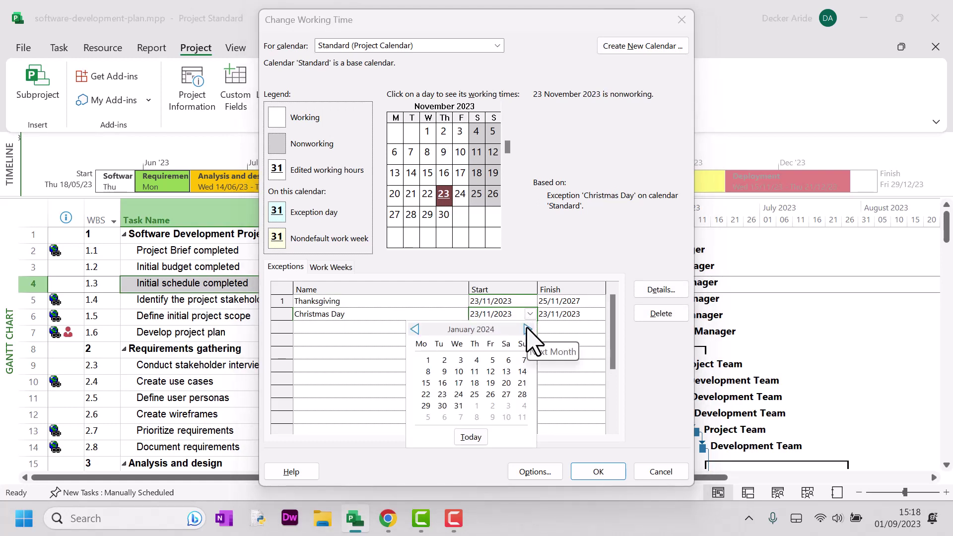
{"action": "left_click", "coordinate": [415, 329]}
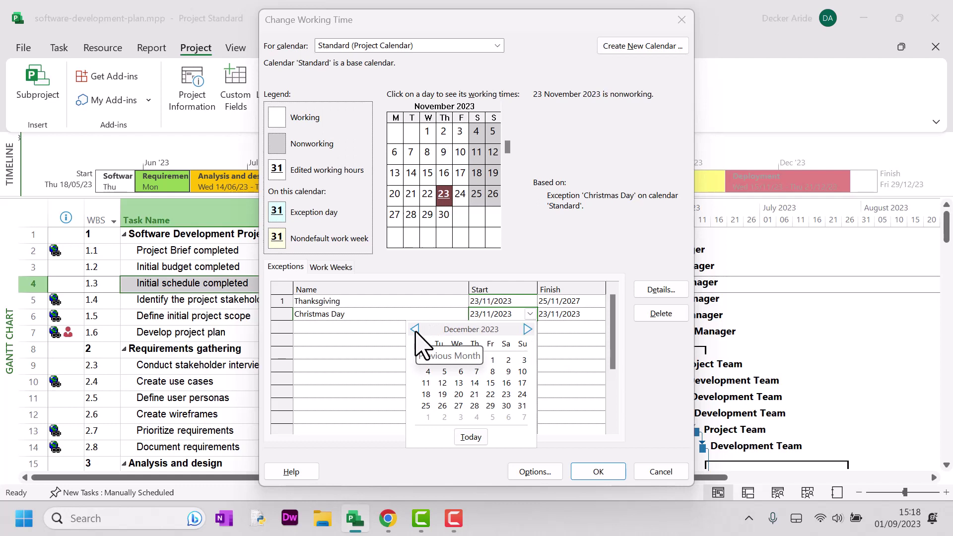
{"action": "left_click", "coordinate": [427, 406]}
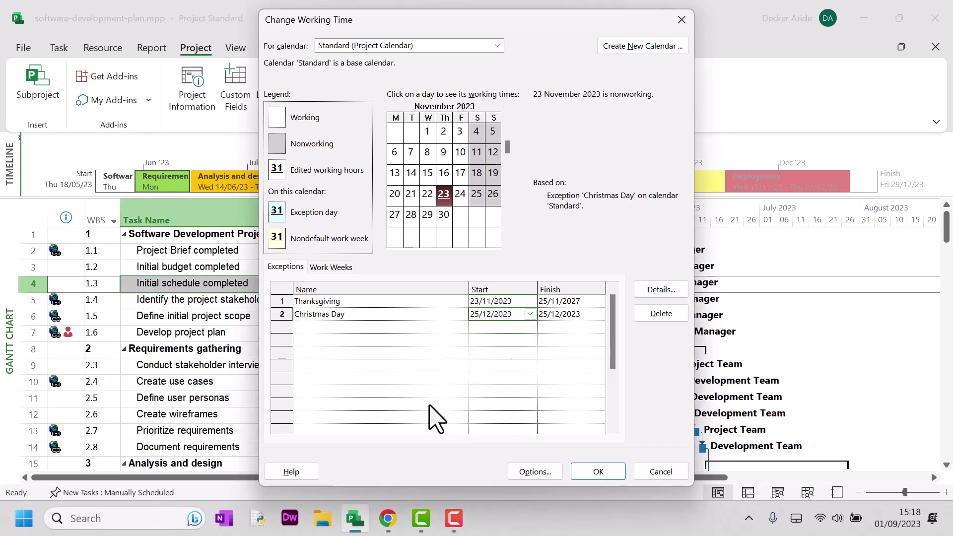
{"action": "left_click", "coordinate": [571, 326]}
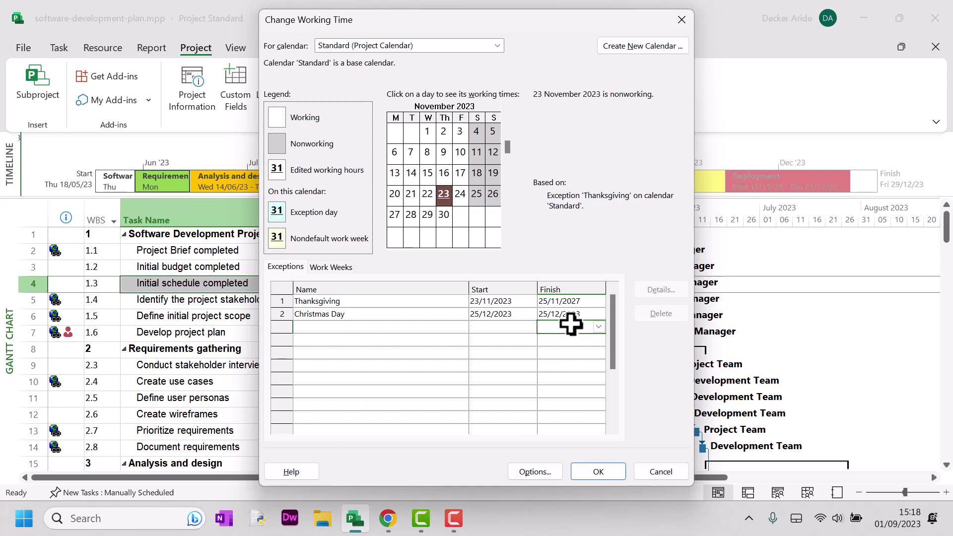
- Set Christmas Day to recur yearly on 25 December, ending after 5 occurrences
{"action": "double_click", "coordinate": [448, 313]}
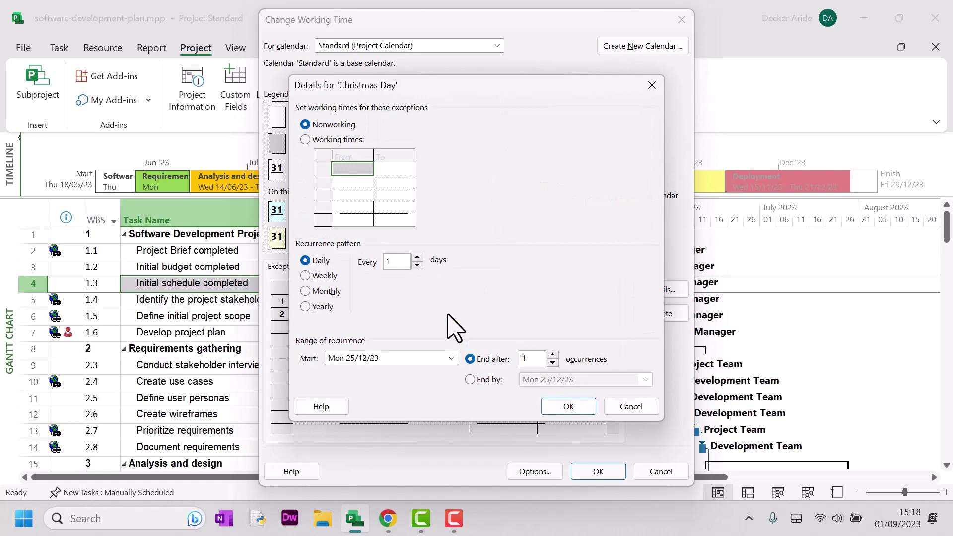
{"action": "left_click", "coordinate": [306, 308]}
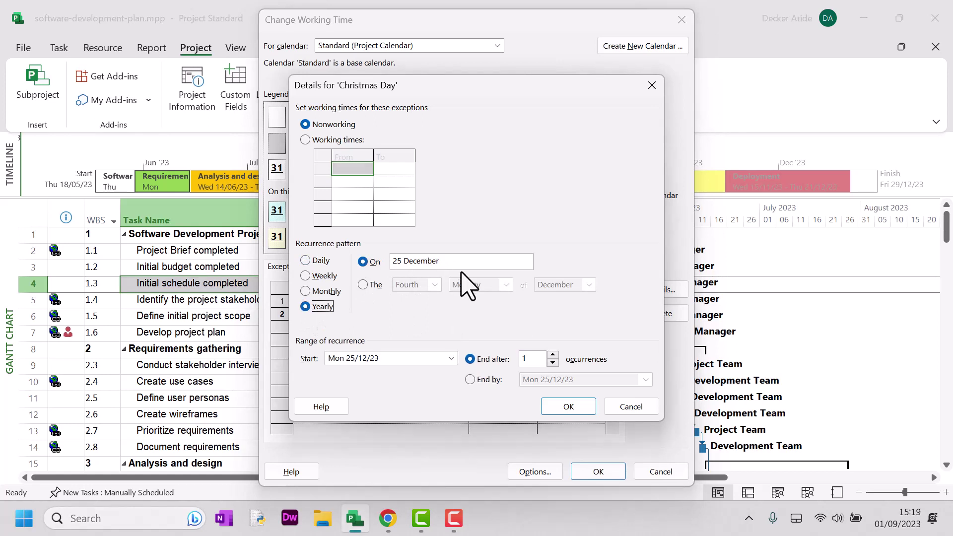
{"action": "left_click", "coordinate": [553, 355]}
{"action": "left_click", "coordinate": [553, 355]}
{"action": "left_click", "coordinate": [553, 355]}
{"action": "left_click", "coordinate": [553, 355]}
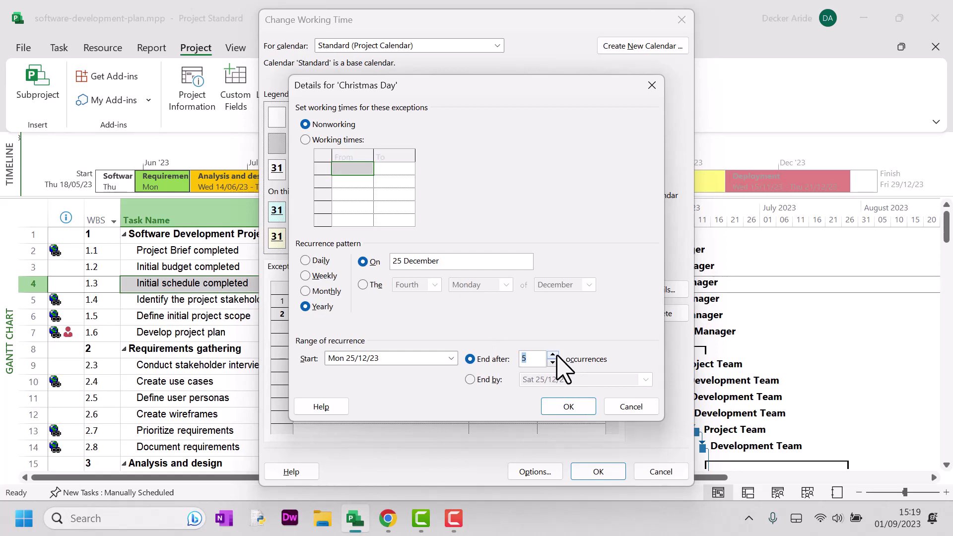
- Confirm the Christmas Day recurrence and add a third exception named Christmas Day
{"action": "left_click", "coordinate": [566, 408]}
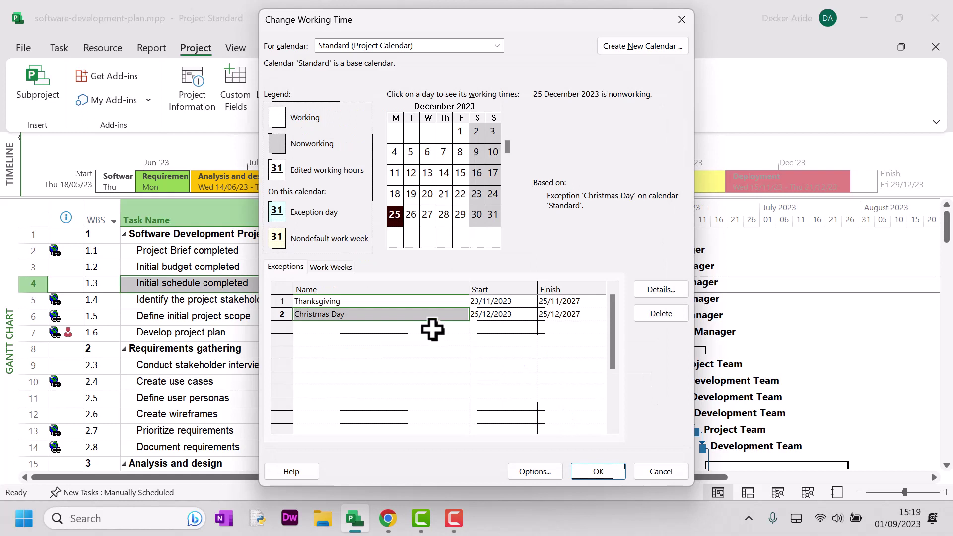
{"action": "left_click", "coordinate": [407, 327]}
{"action": "type", "text": "Chr"}
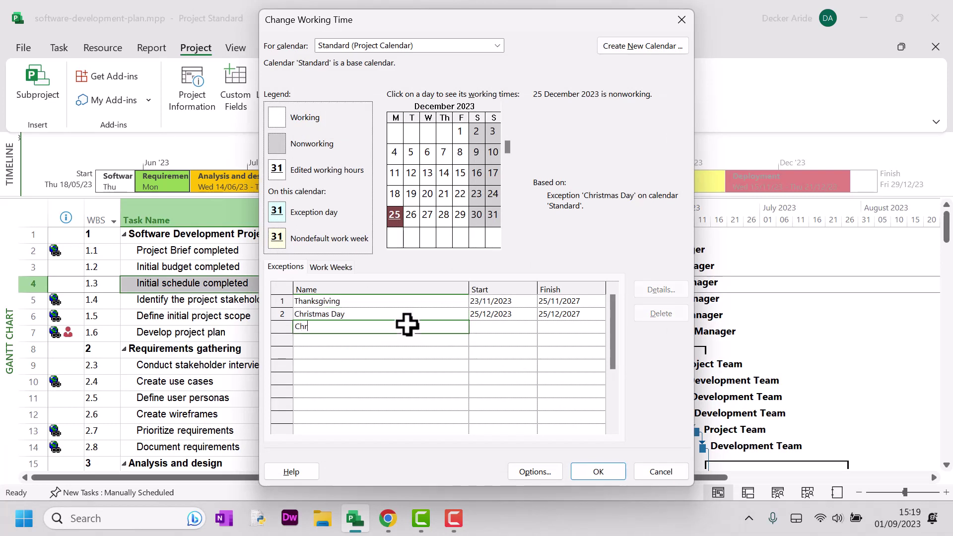
{"action": "type", "text": "istma"}
{"action": "key", "text": "BackSpace"}
{"action": "key", "text": "BackSpace"}
{"action": "type", "text": "mas Day"}
{"action": "left_click", "coordinate": [513, 326]}
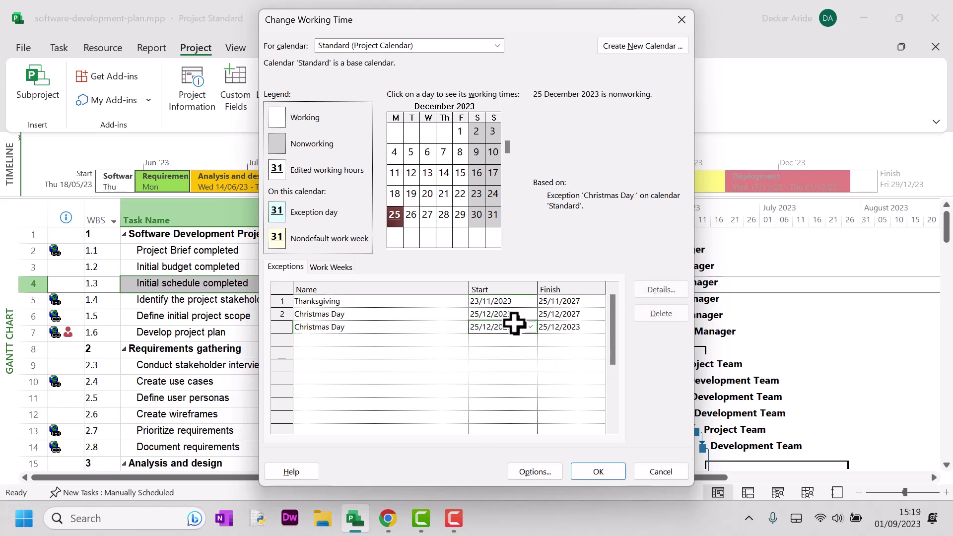
- Date the third exception 27 December 2027 by changing its year to 2027
{"action": "left_click", "coordinate": [530, 328]}
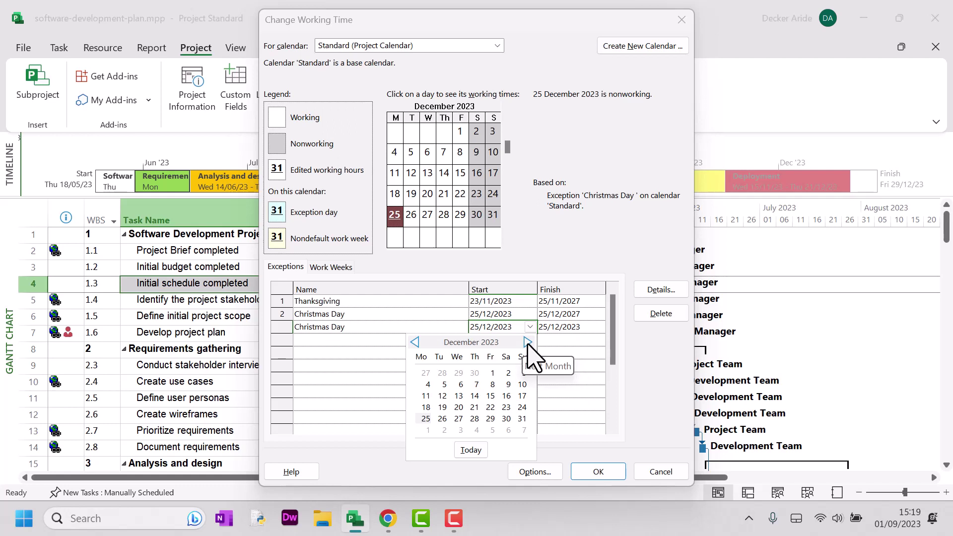
{"action": "left_click", "coordinate": [514, 328]}
{"action": "left_click", "coordinate": [513, 327]}
{"action": "key", "text": "BackSpace"}
{"action": "type", "text": "7"}
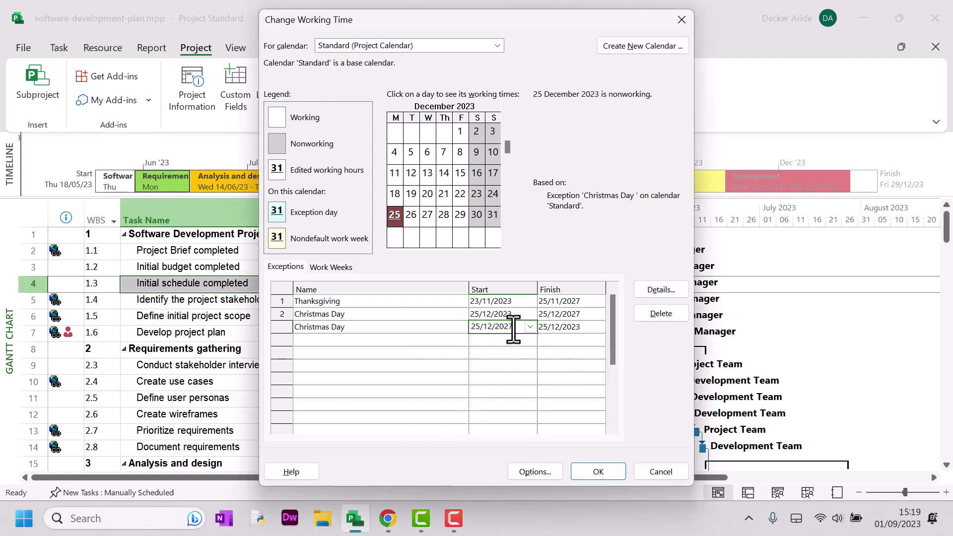
{"action": "left_click", "coordinate": [530, 327]}
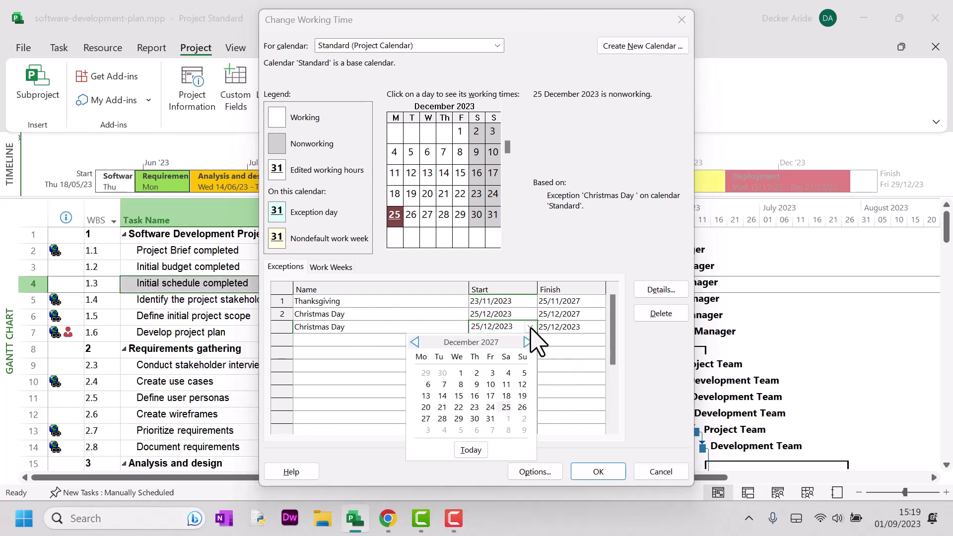
{"action": "left_click", "coordinate": [426, 419]}
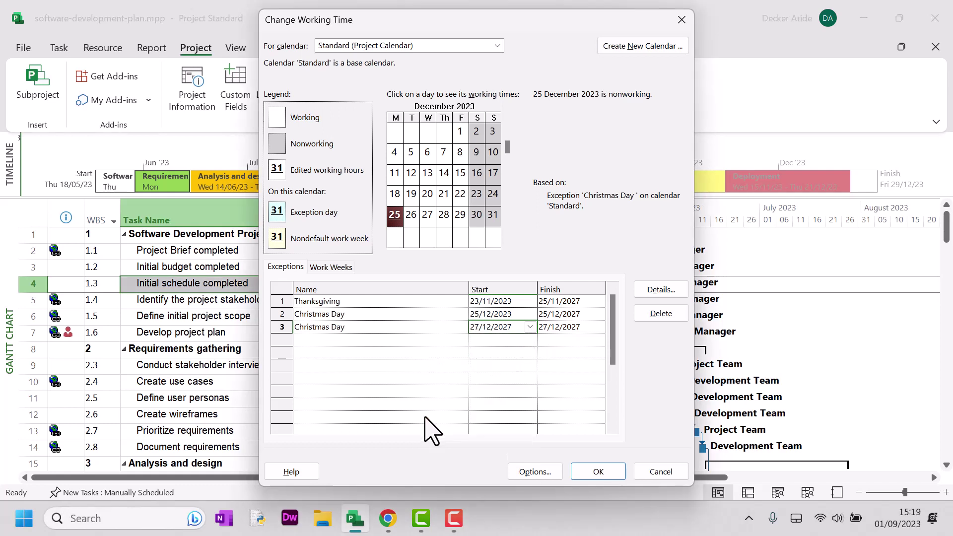
{"action": "left_click", "coordinate": [386, 332]}
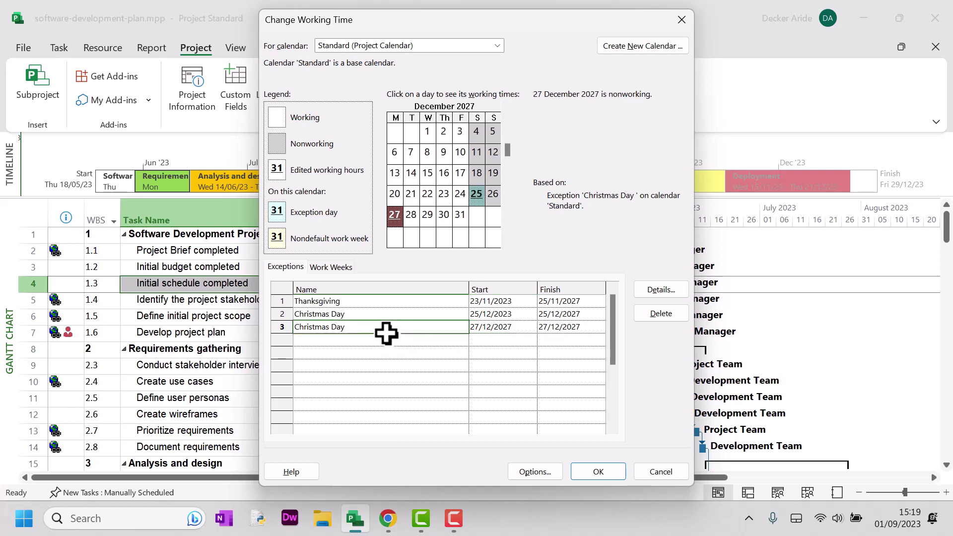
- Replace the third row with an exception named '2027 Christmas Day substitute' on 27/12/2027
{"action": "left_click", "coordinate": [278, 329]}
{"action": "left_click", "coordinate": [671, 315]}
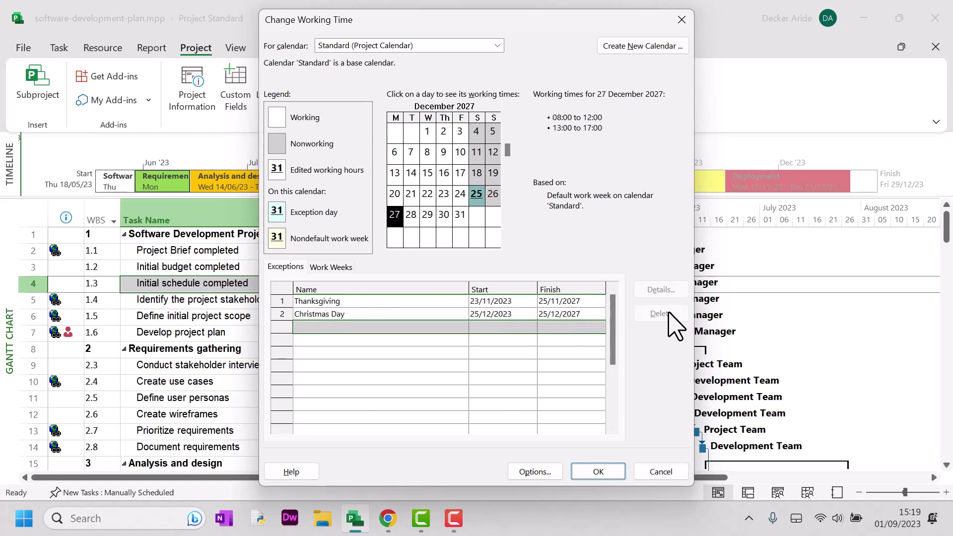
{"action": "type", "text": "2"}
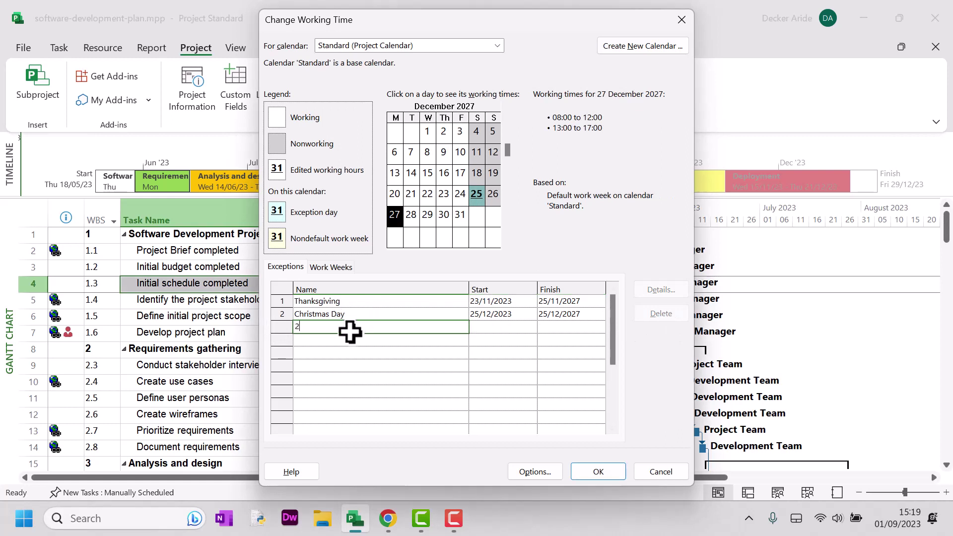
{"action": "type", "text": "027 Christmas Day substitut"}
{"action": "type", "text": "e"}
{"action": "left_click", "coordinate": [495, 325]}
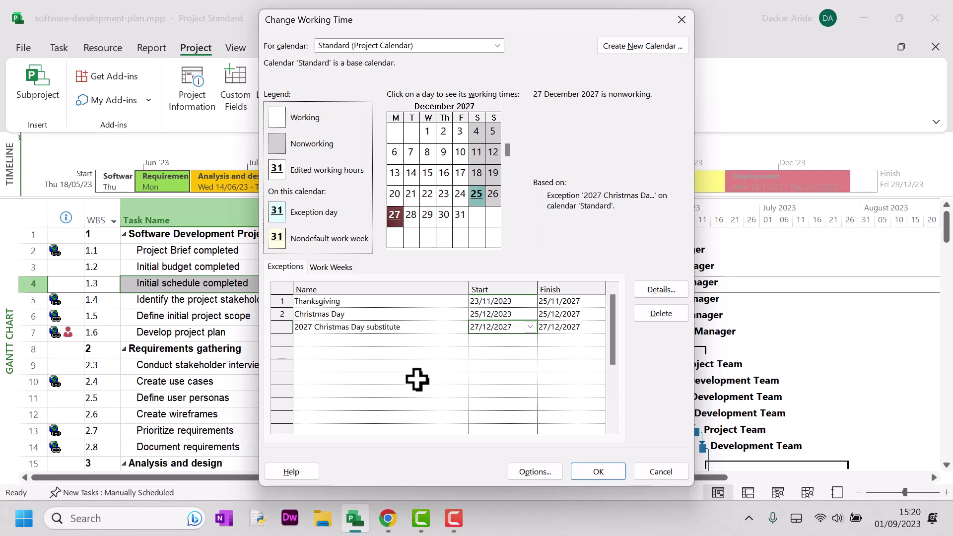
{"action": "left_click", "coordinate": [409, 341]}
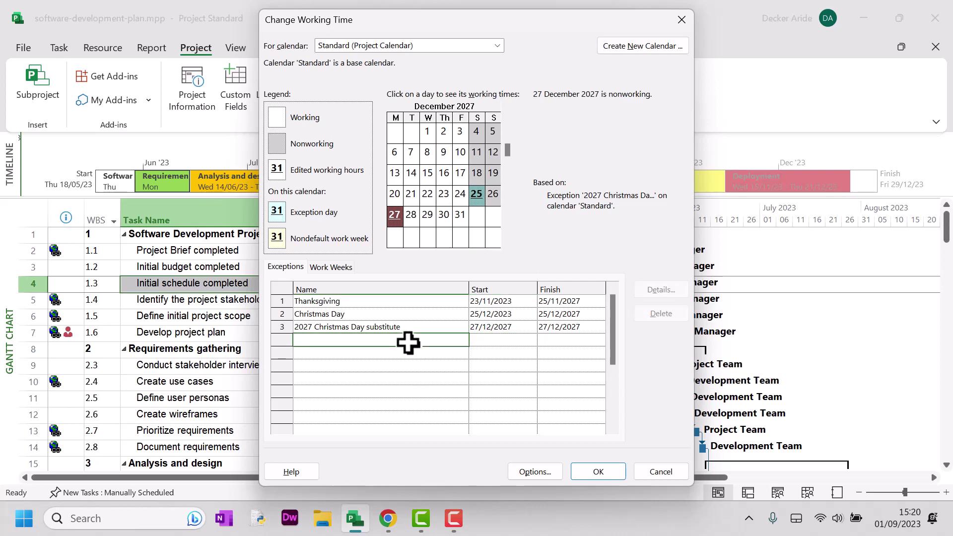